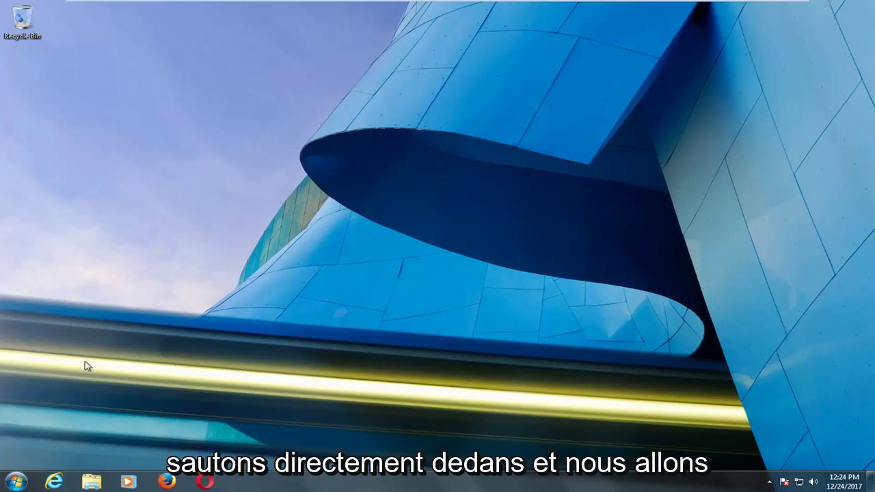
# - Search the Start menu for cmd and launch it as administrator, approving the UAC prompt
pyautogui.click(15, 481)
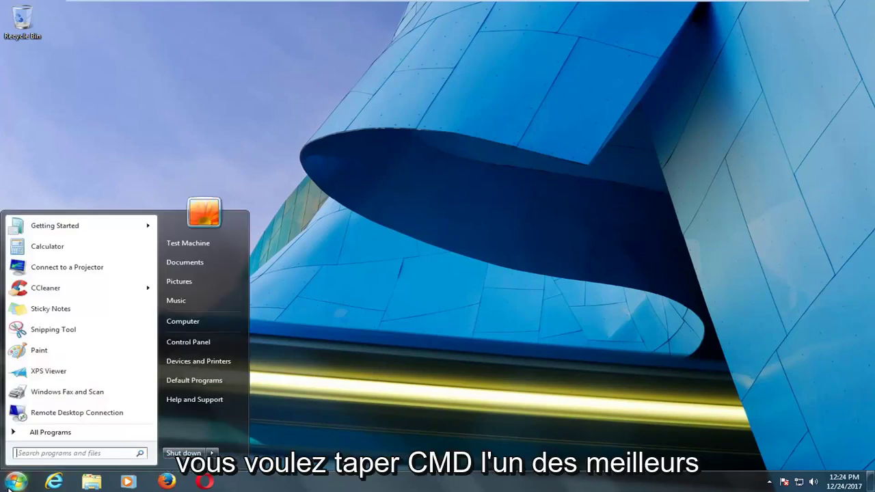
pyautogui.write('cmd')
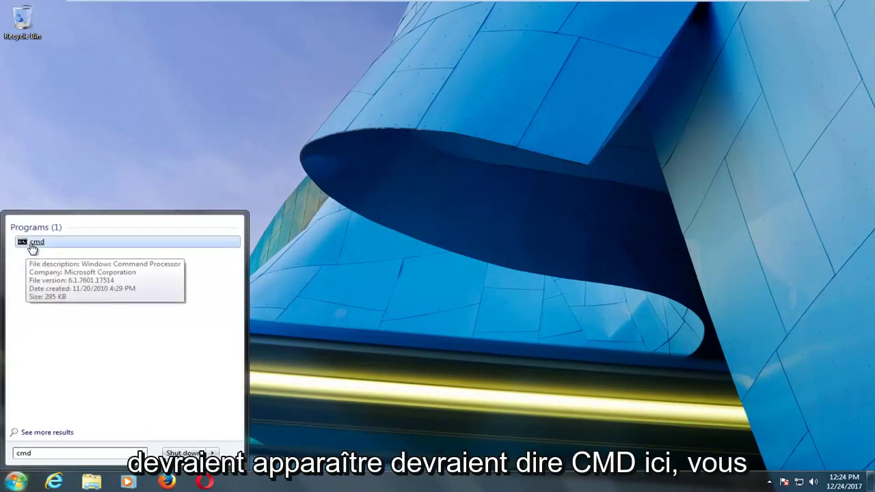
pyautogui.rightClick(34, 247)
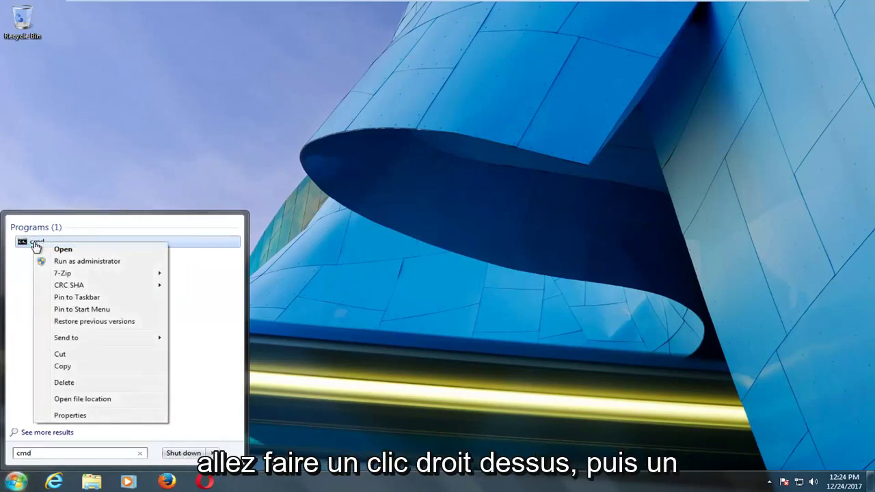
pyautogui.click(55, 261)
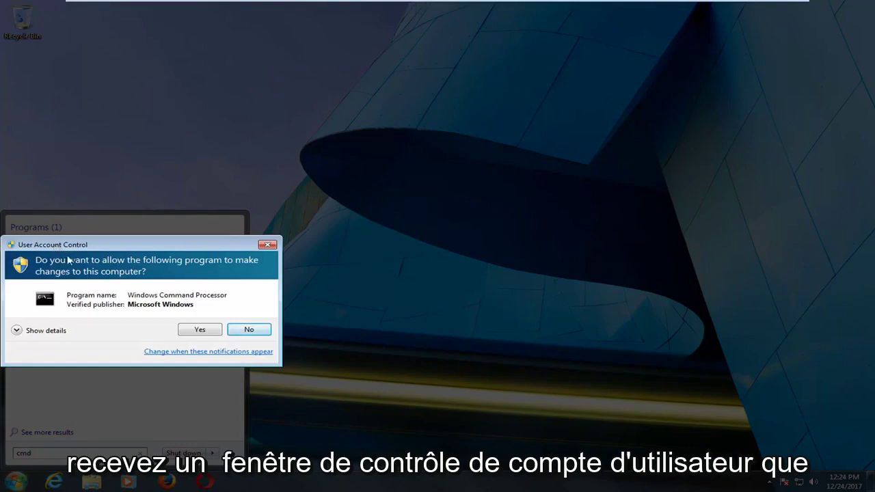
pyautogui.click(199, 331)
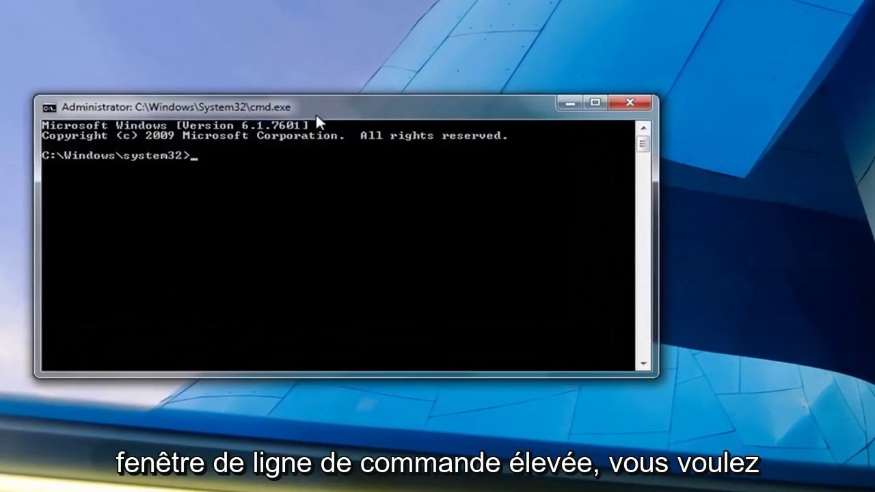
# - Run ipconfig /release, then a mistyped ipconfig /fushdns that prints ipconfig's help text
pyautogui.write('ipconfig')
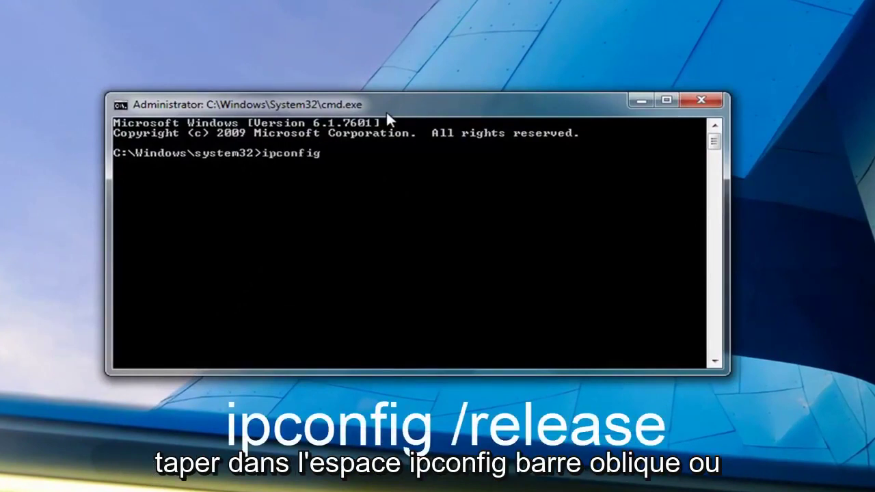
pyautogui.write(' /release')
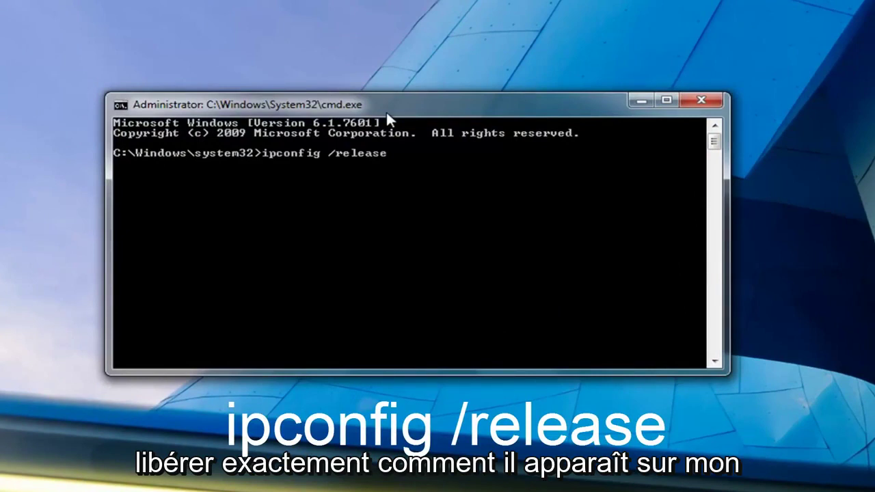
pyautogui.press('Return')
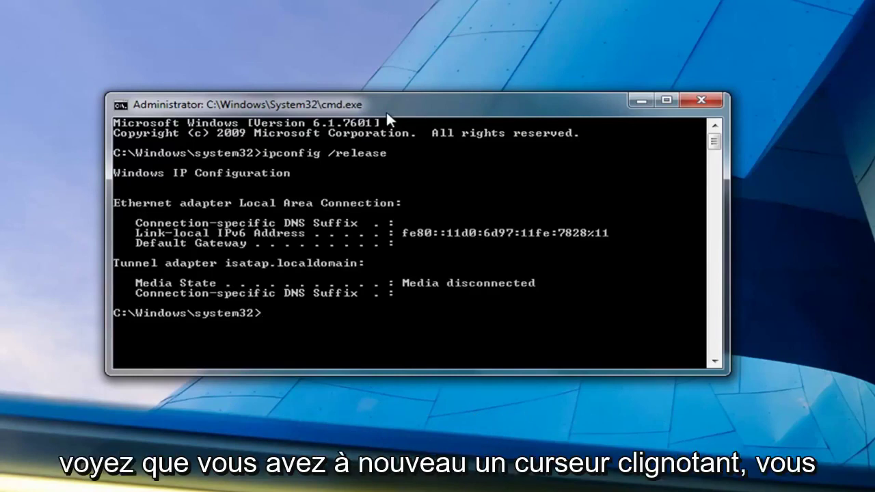
pyautogui.write('ipconf')
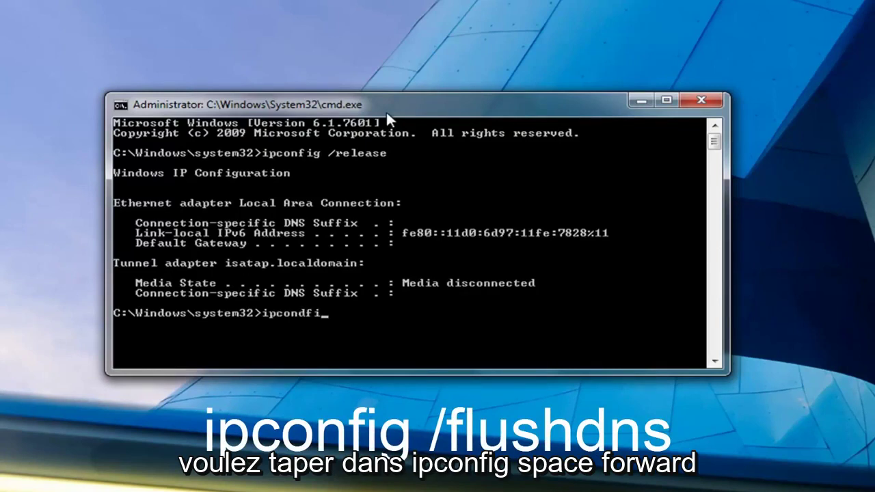
pyautogui.write('ig')
pyautogui.press('BackSpace')
pyautogui.press('BackSpace')
pyautogui.write('ig /fushdns')
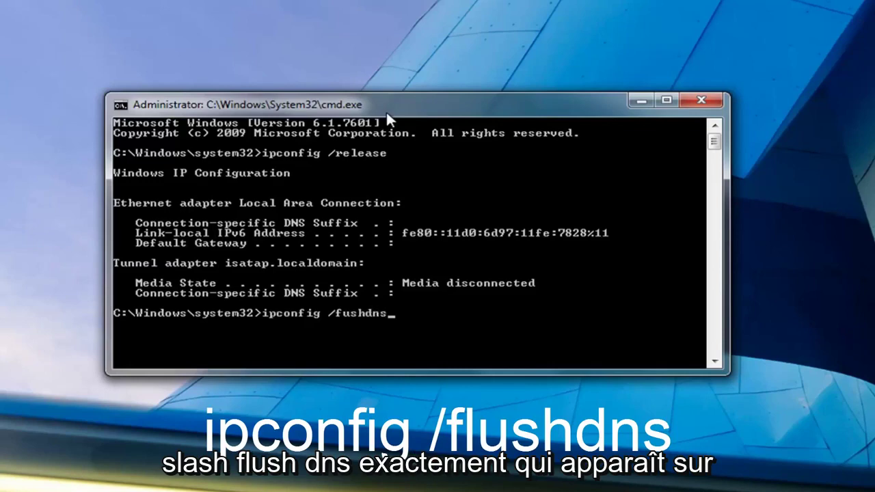
pyautogui.press('Return')
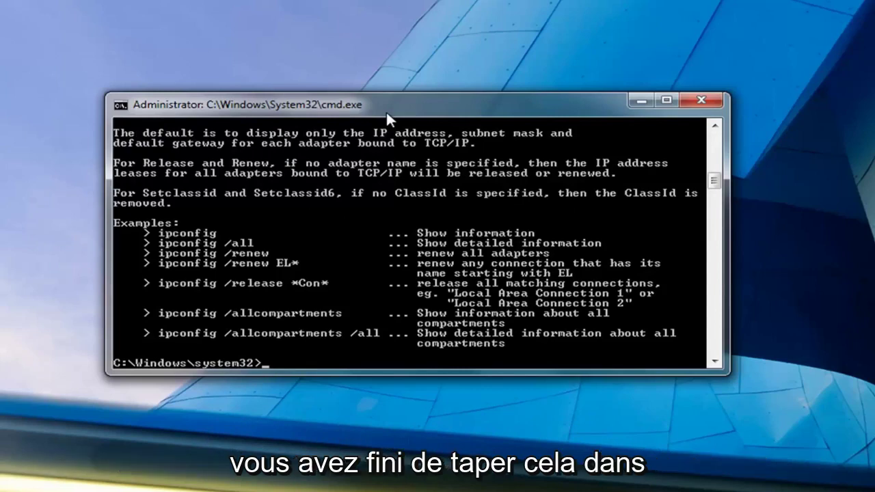
# - Run ipconfig /renew, netsh int ip set dns, and netsh winsock reset in sequence
pyautogui.write('ipconfig /')
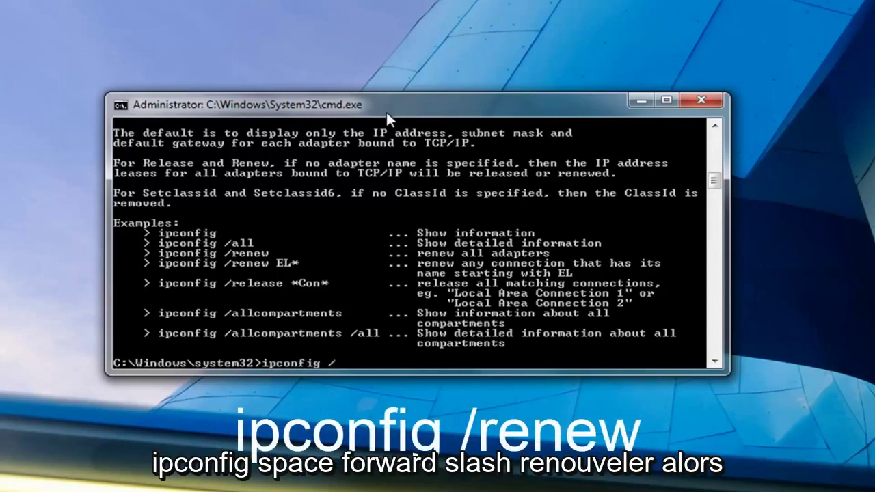
pyautogui.write('renew')
pyautogui.press('Return')
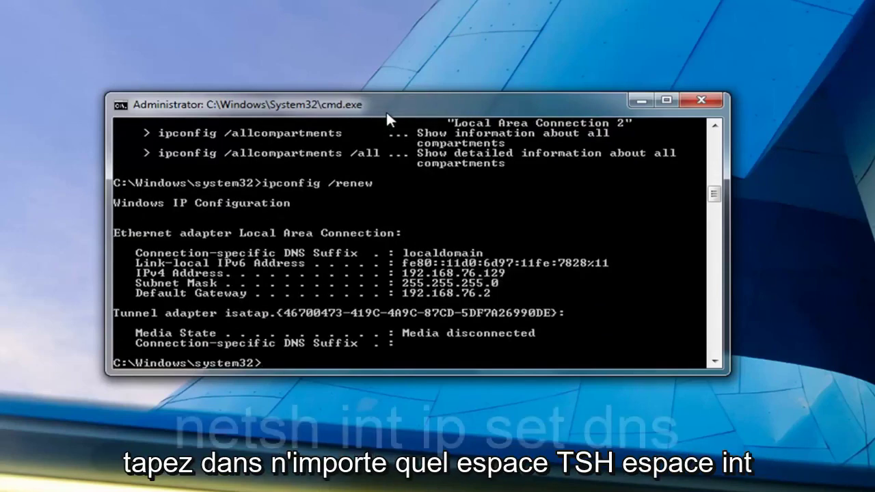
pyautogui.write('netsh ')
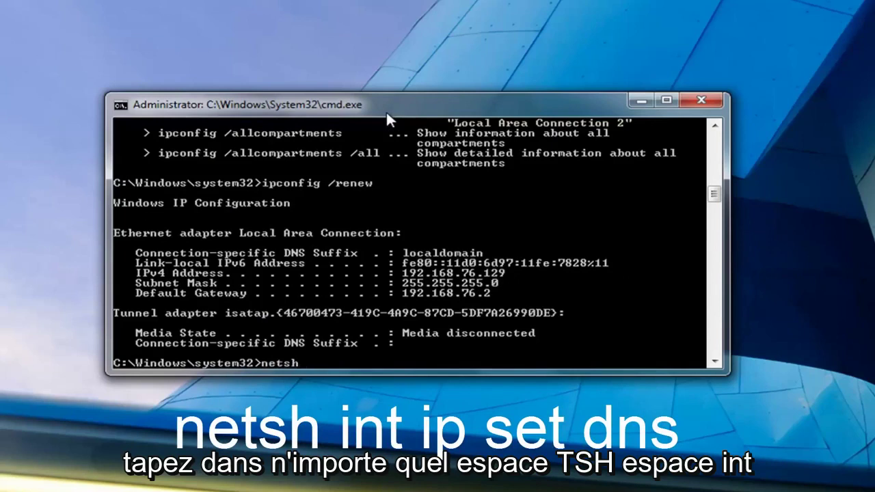
pyautogui.write('int')
pyautogui.write(' ip set ')
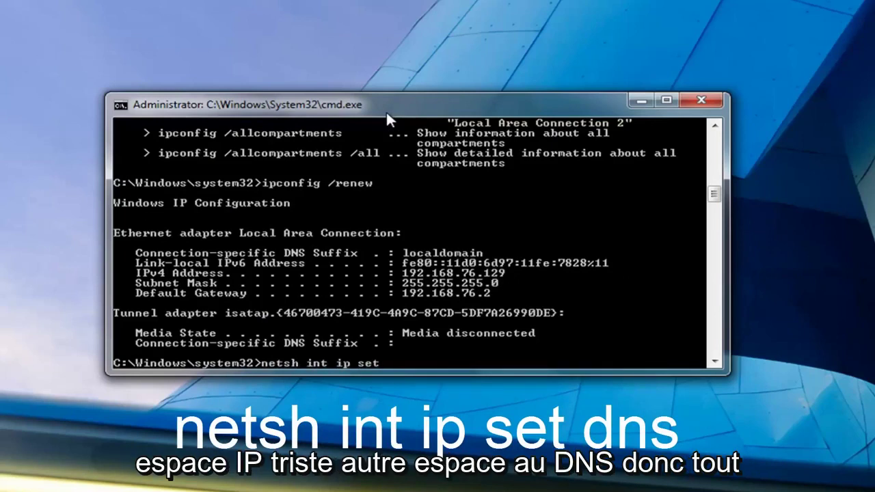
pyautogui.write('dns')
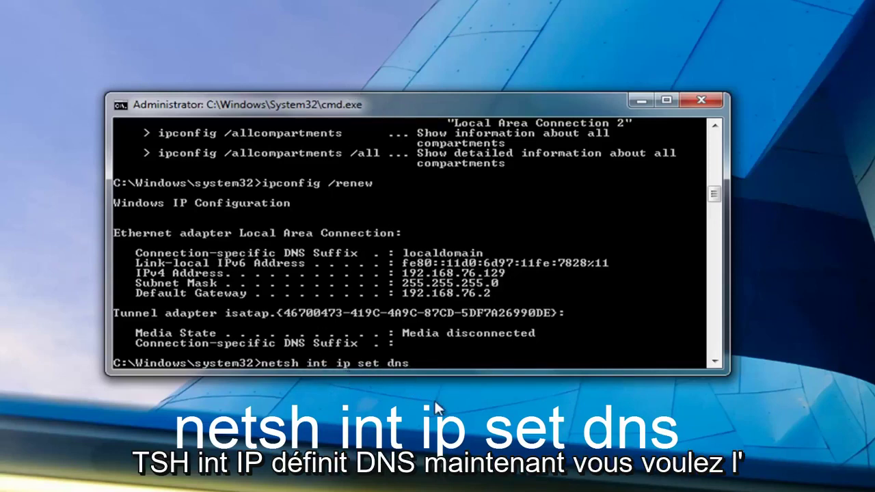
pyautogui.press('Return')
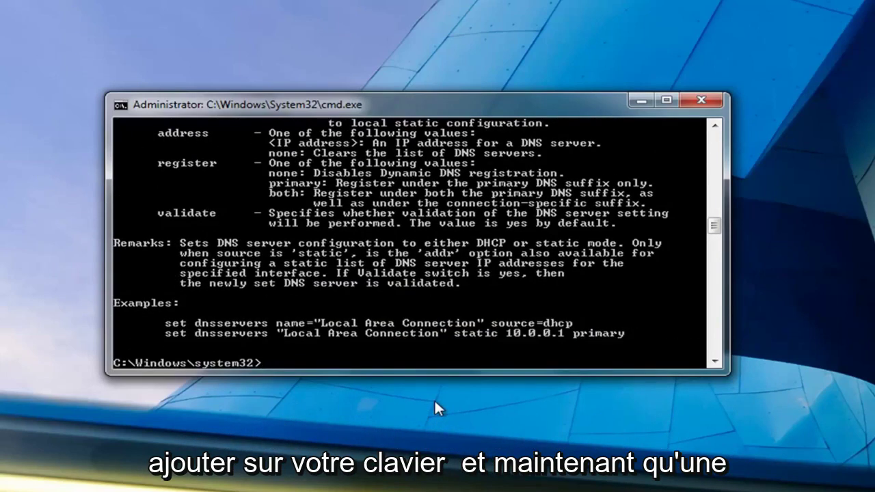
pyautogui.write('netsh winsock')
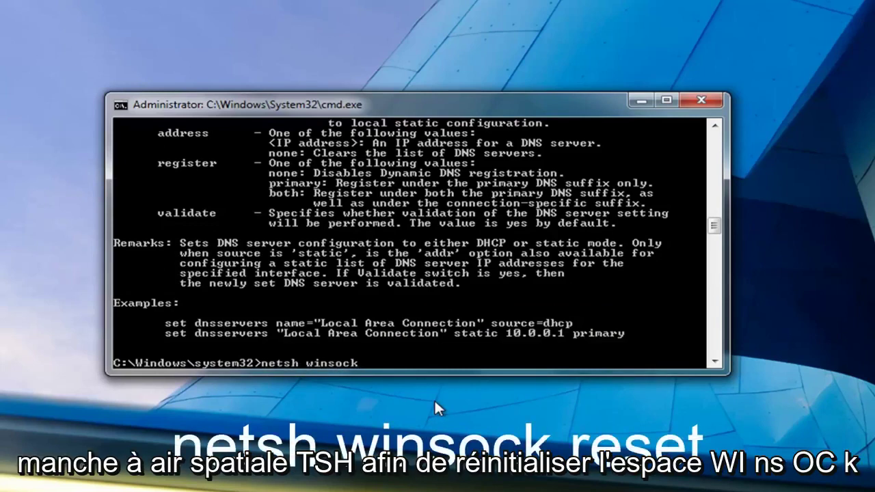
pyautogui.write(' reset')
pyautogui.press('Return')
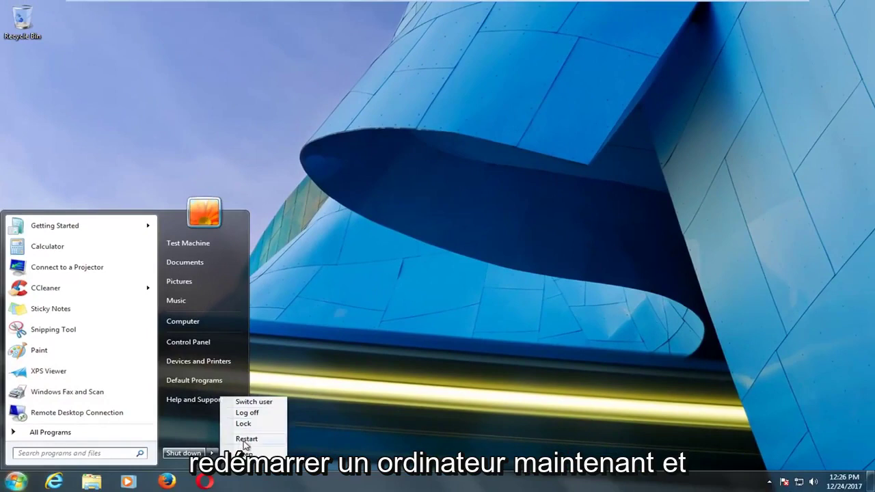
# - Restart Windows from the Shut down submenu and wait for the desktop to return
pyautogui.click(244, 438)
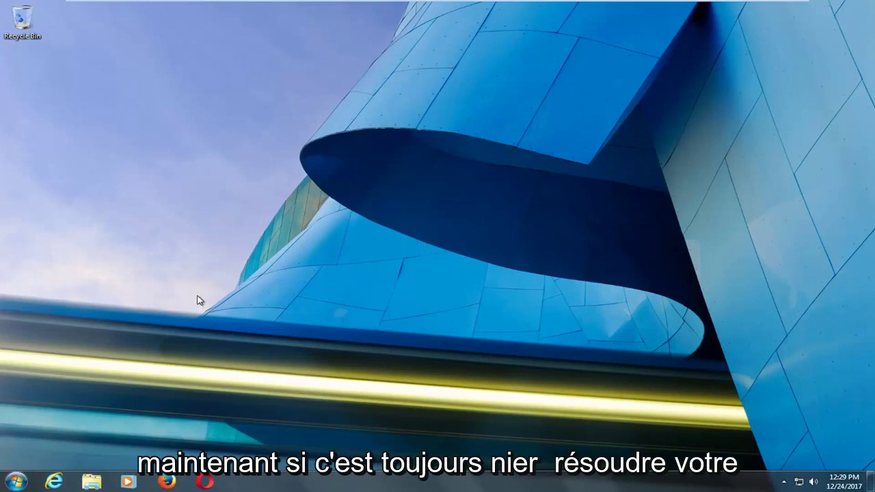
# - Search the Start menu for regedit and run it as administrator
pyautogui.click(7, 485)
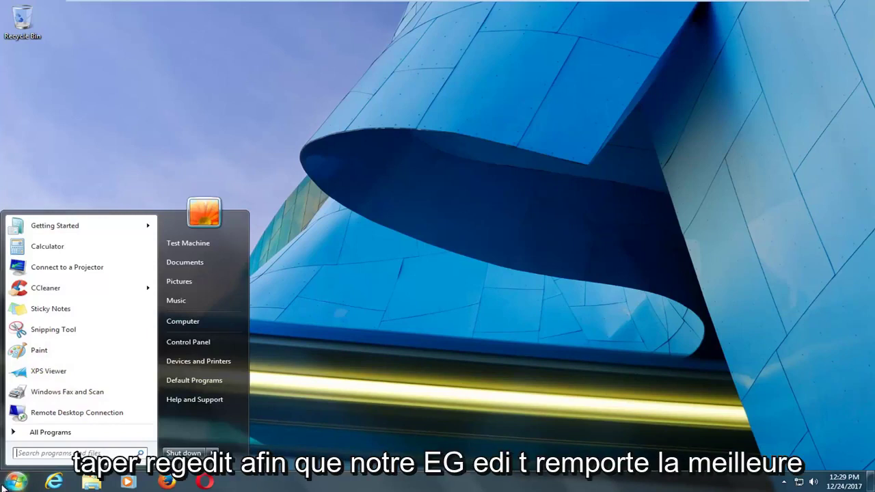
pyautogui.write('regedit')
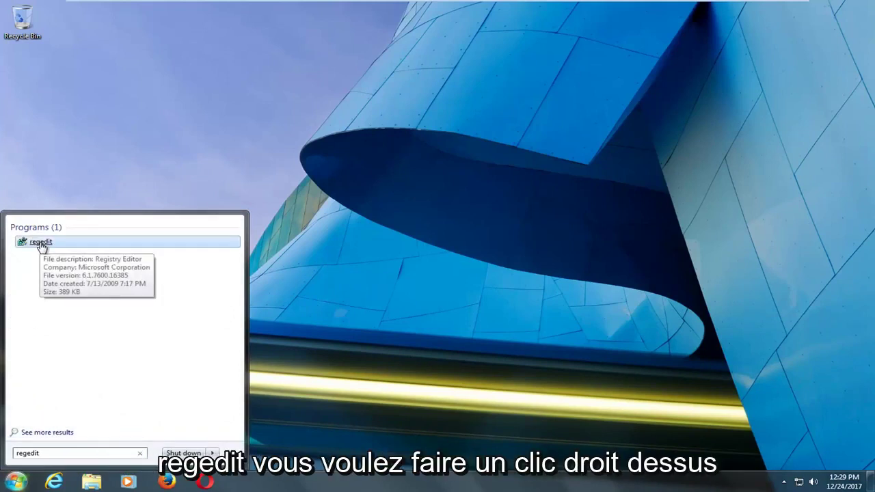
pyautogui.rightClick(40, 244)
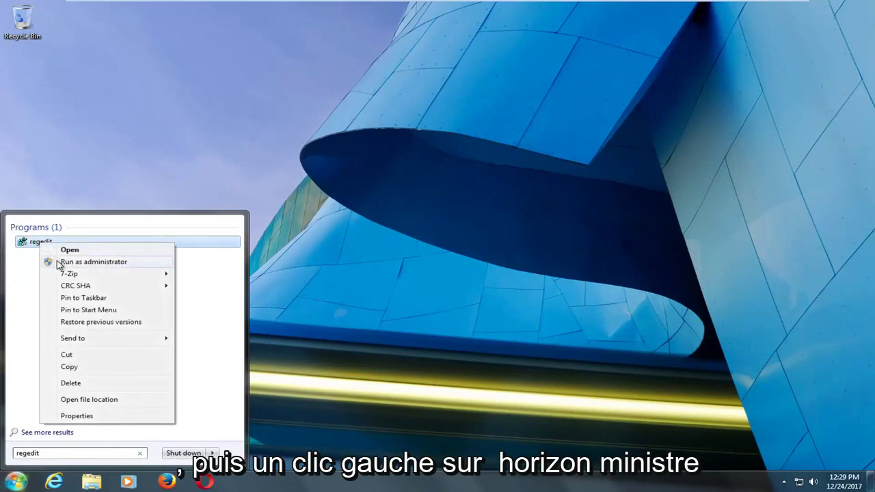
pyautogui.click(59, 262)
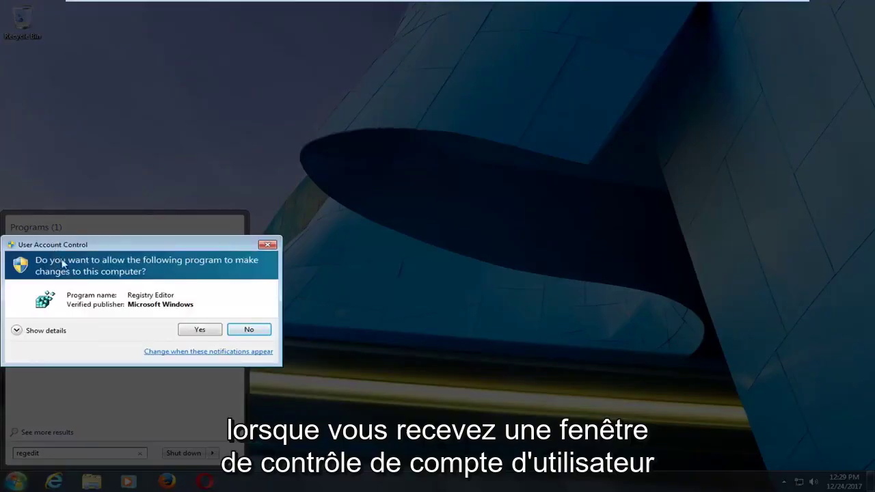
# - Approve UAC and expand HKEY_LOCAL_MACHINE\SYSTEM\CurrentControlSet\Control in Registry Editor
pyautogui.click(192, 330)
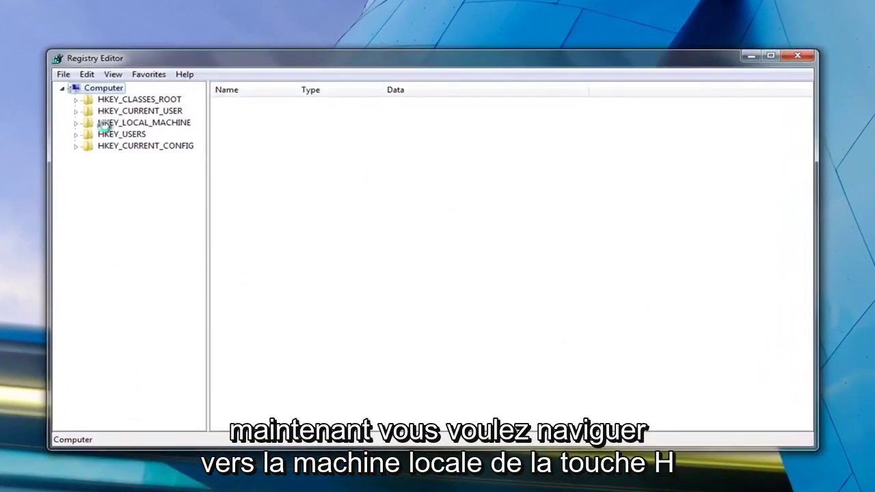
pyautogui.click(104, 124)
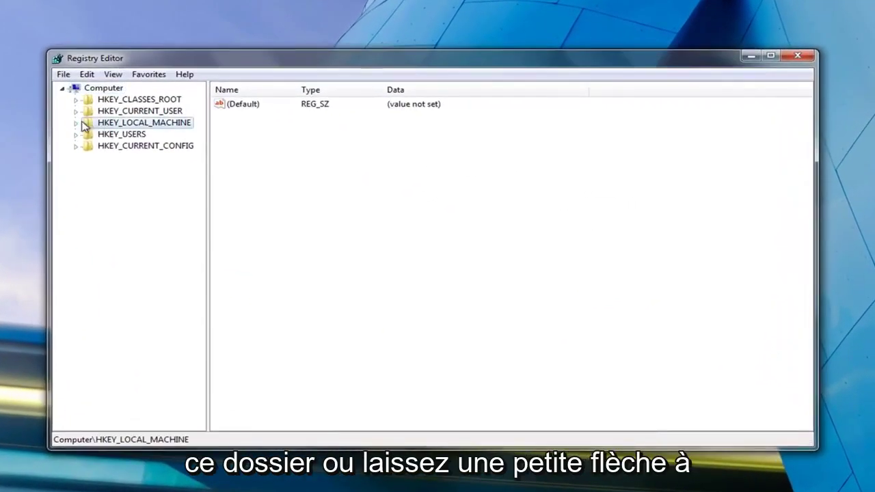
pyautogui.click(73, 123)
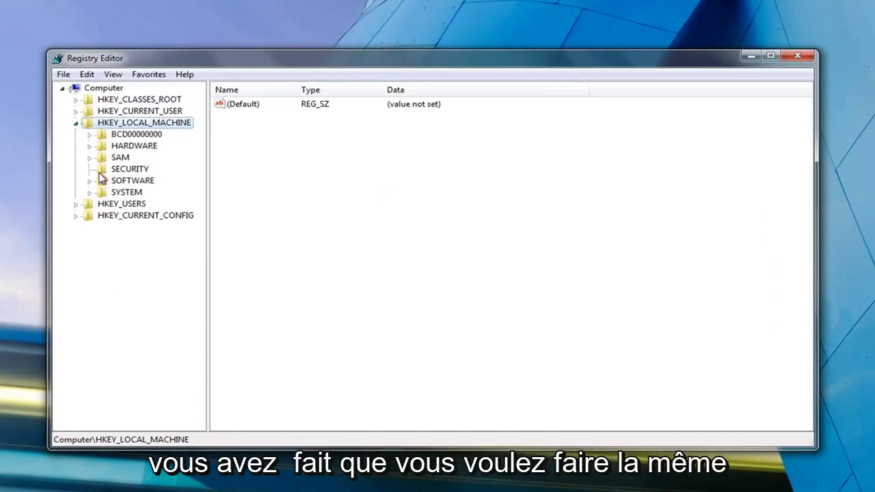
pyautogui.click(87, 194)
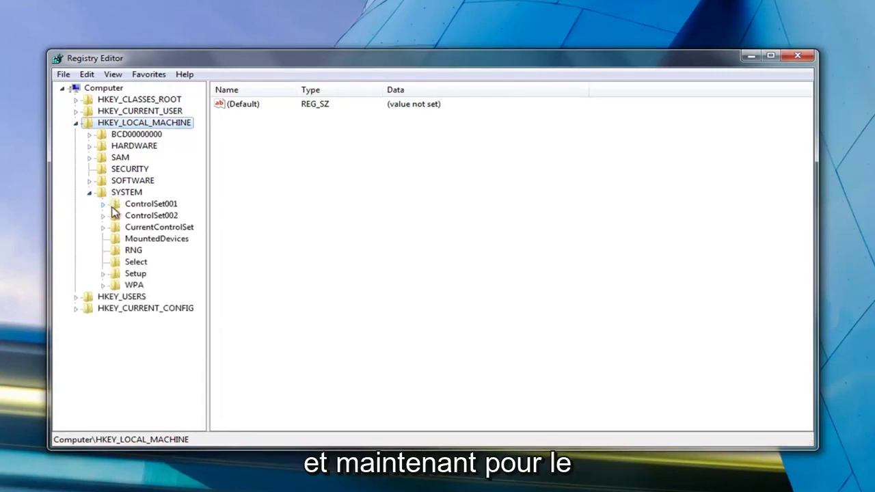
pyautogui.click(127, 229)
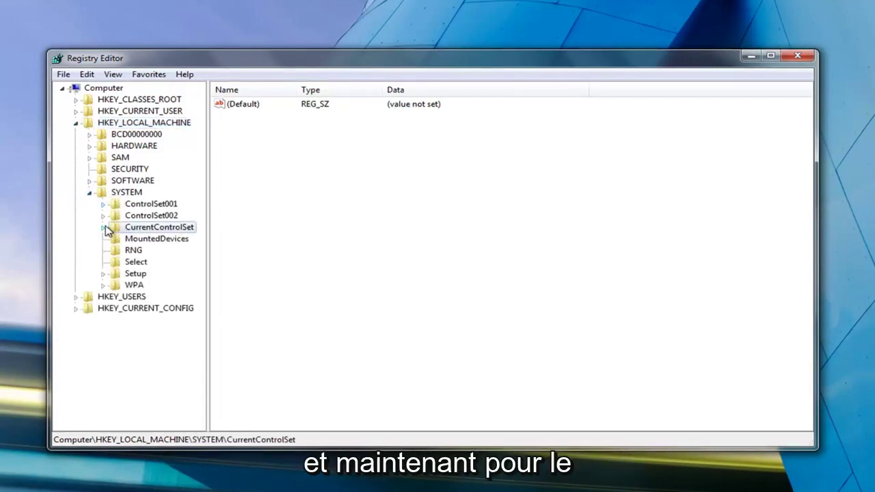
pyautogui.click(103, 227)
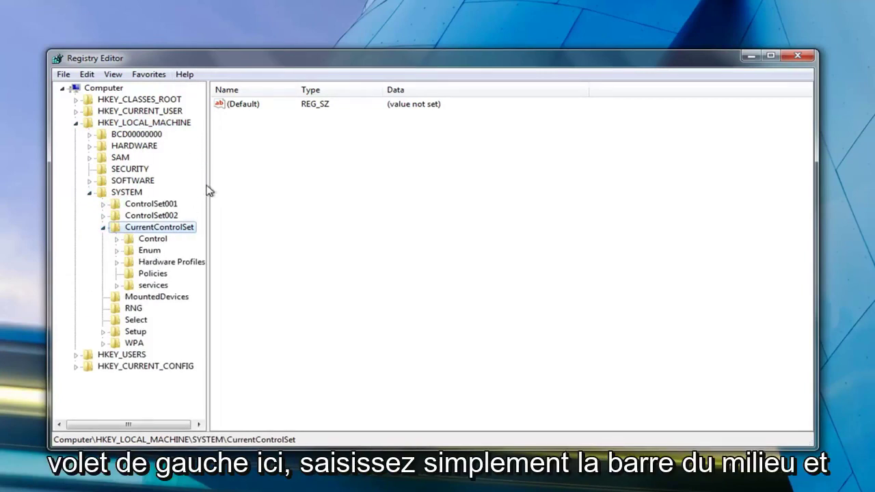
pyautogui.moveTo(209, 200); pyautogui.dragTo(279, 185)
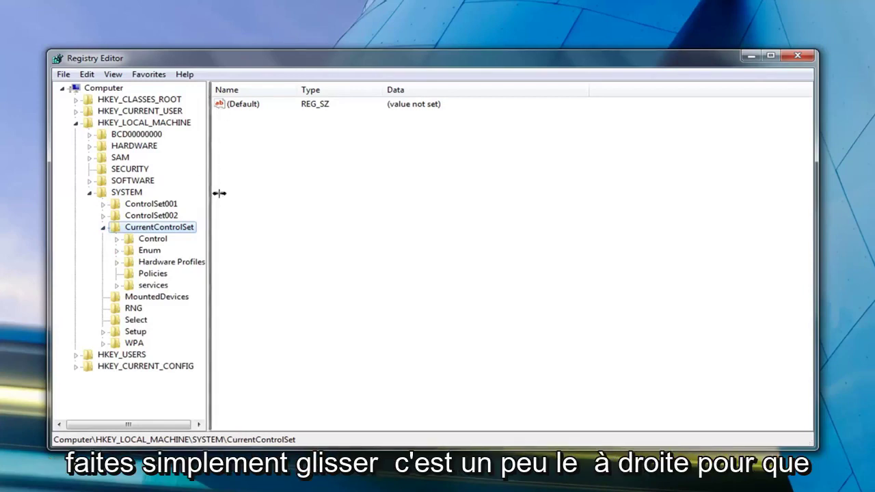
pyautogui.click(117, 240)
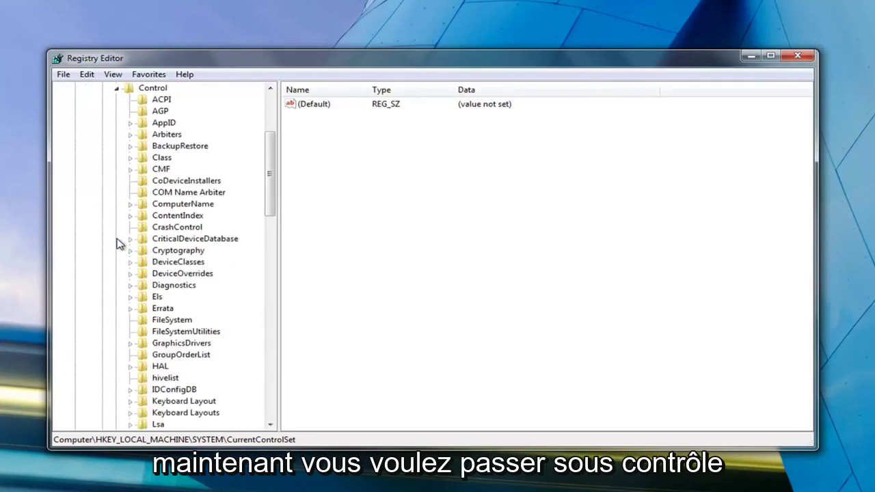
# - Select the Network key and delete its Config value, confirming the deletion
pyautogui.scroll(-3, 161, 233)
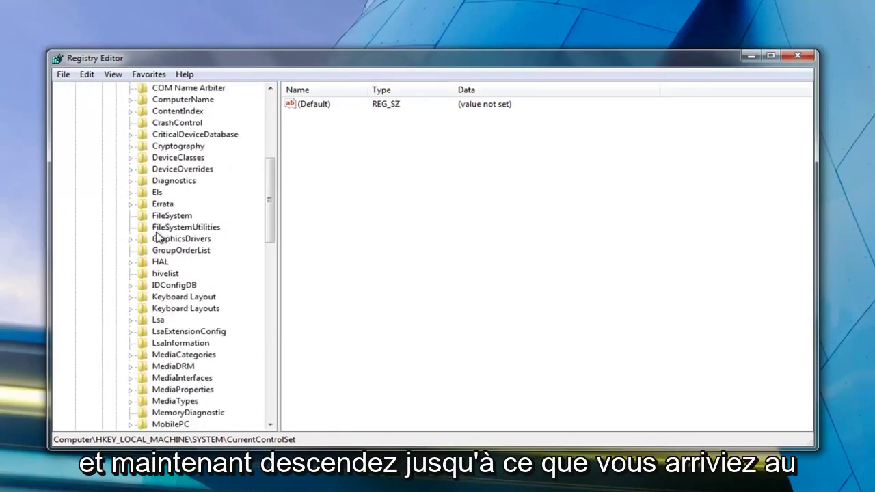
pyautogui.scroll(-4, 161, 233)
pyautogui.scroll(-3, 157, 232)
pyautogui.scroll(-3, 153, 231)
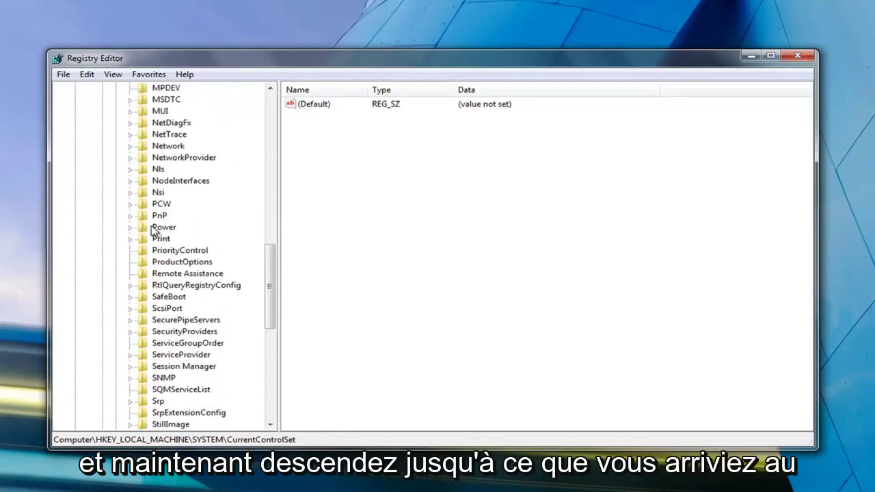
pyautogui.click(164, 147)
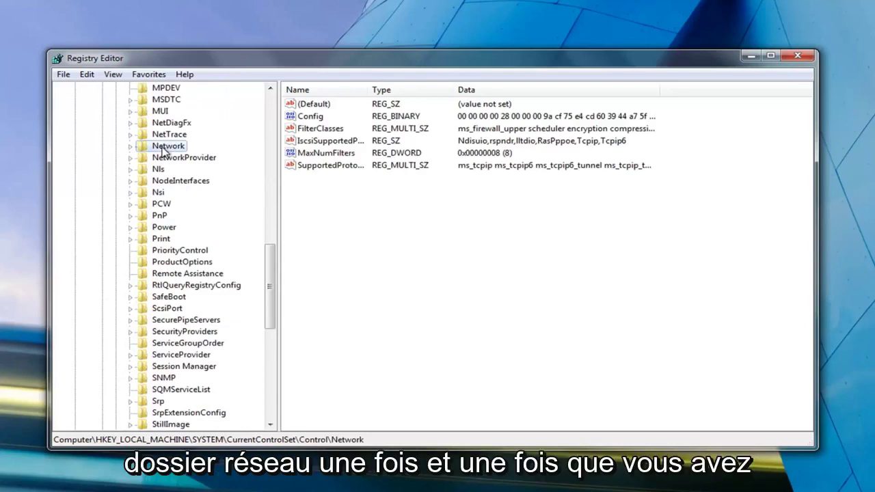
pyautogui.rightClick(309, 120)
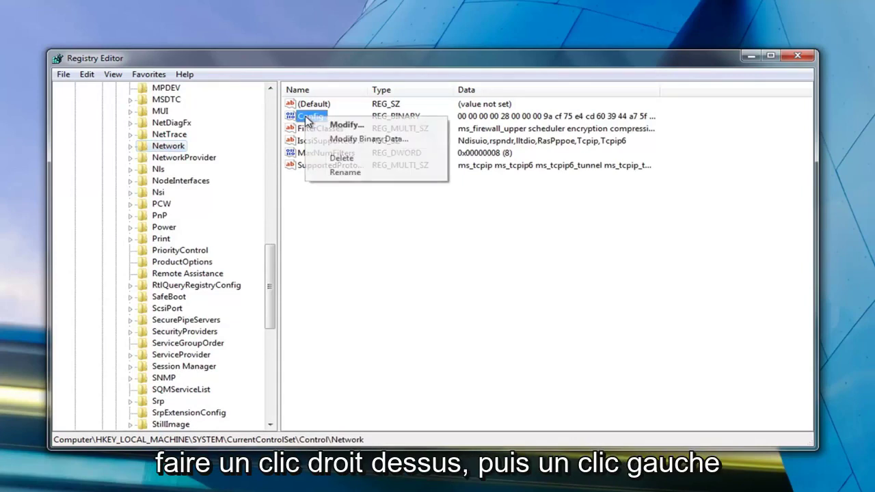
pyautogui.click(341, 157)
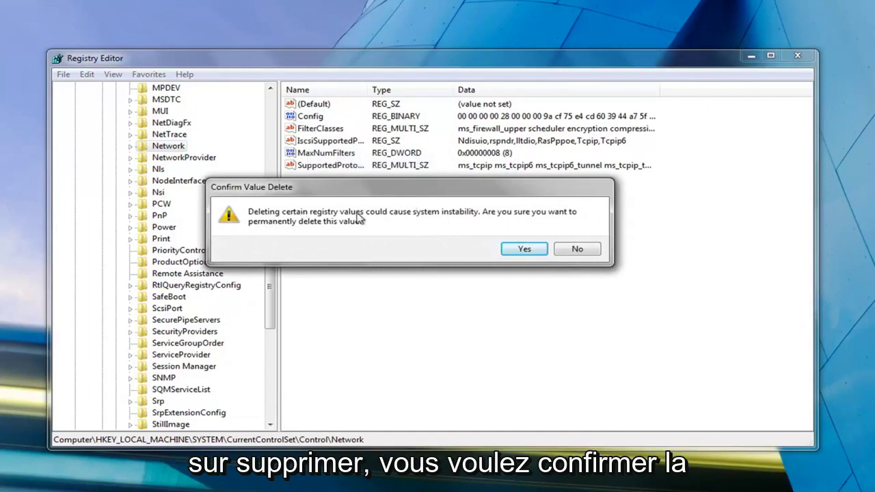
pyautogui.click(523, 250)
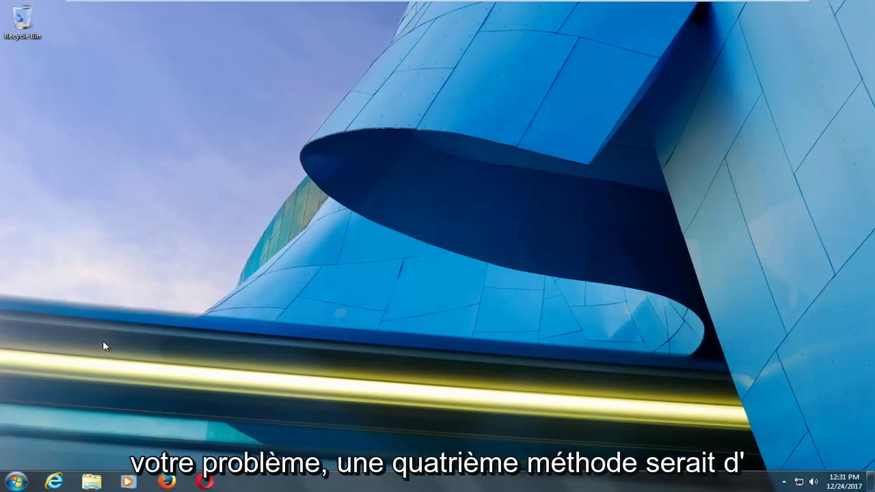
# - Launch System Restore from Start search and choose the 10/28/2017 Installed VMware Tools restore point
pyautogui.click(4, 485)
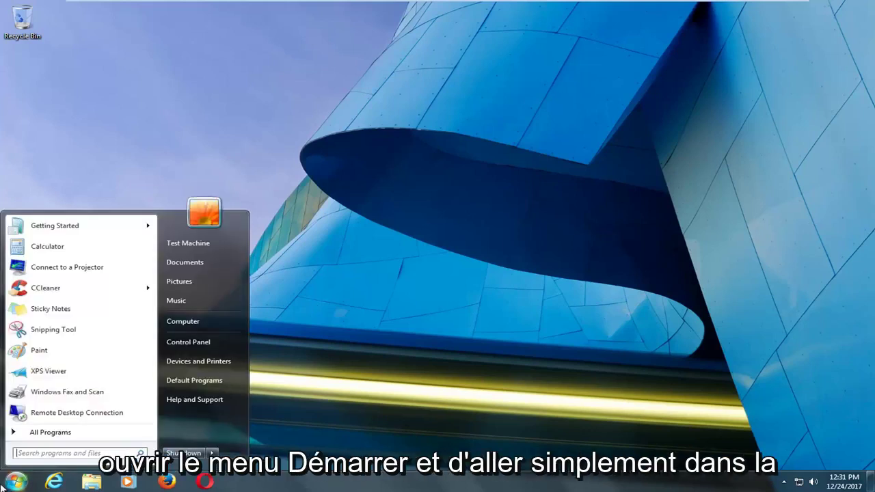
pyautogui.write('system restore')
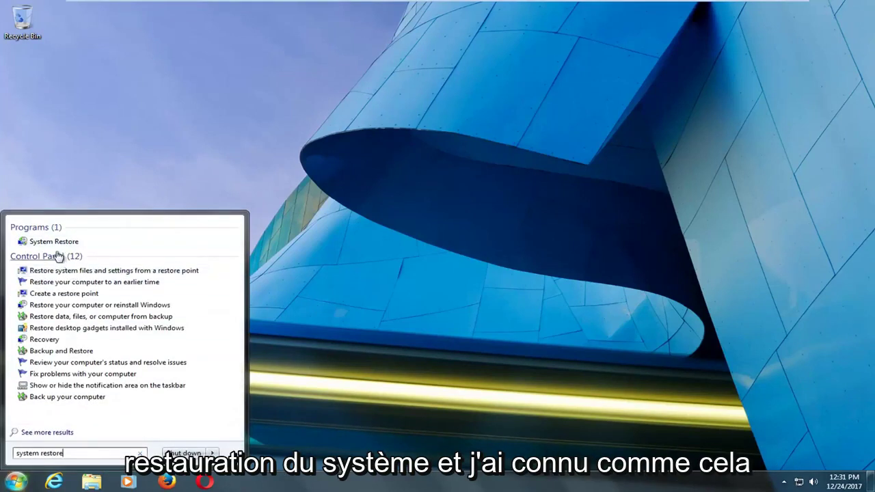
pyautogui.click(59, 245)
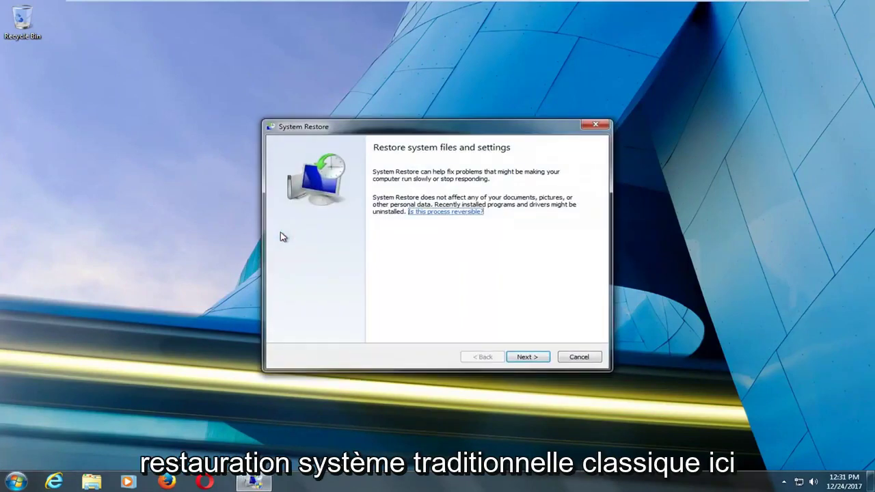
pyautogui.click(528, 357)
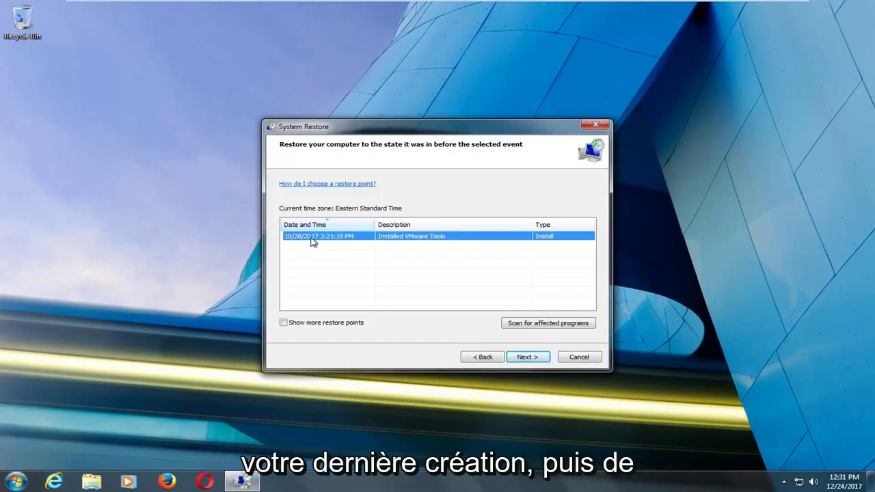
pyautogui.click(519, 356)
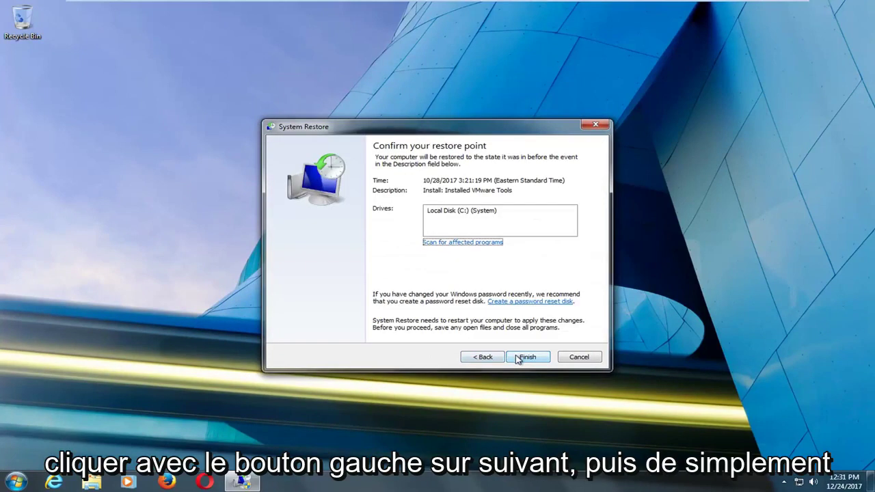